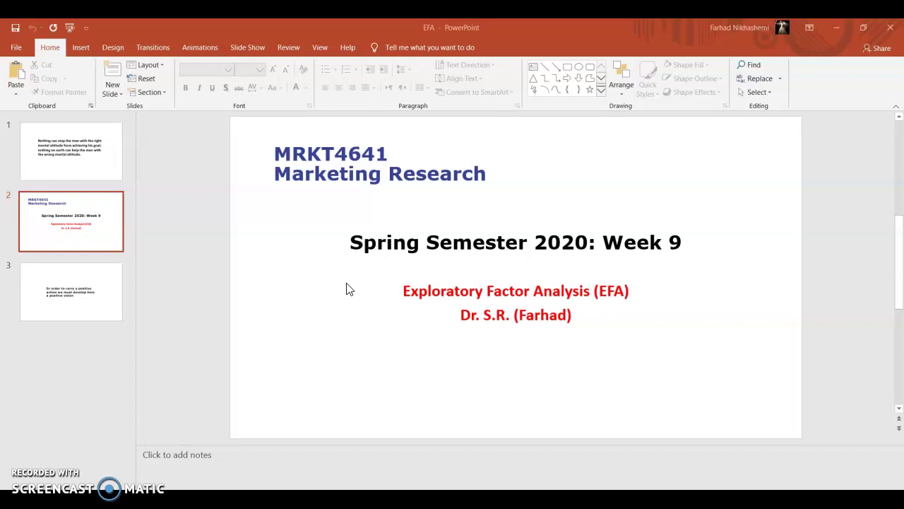
Switch from PowerPoint to the actualfindings(1).sav dataset in the SPSS Data Editor.
left_click(351, 307)
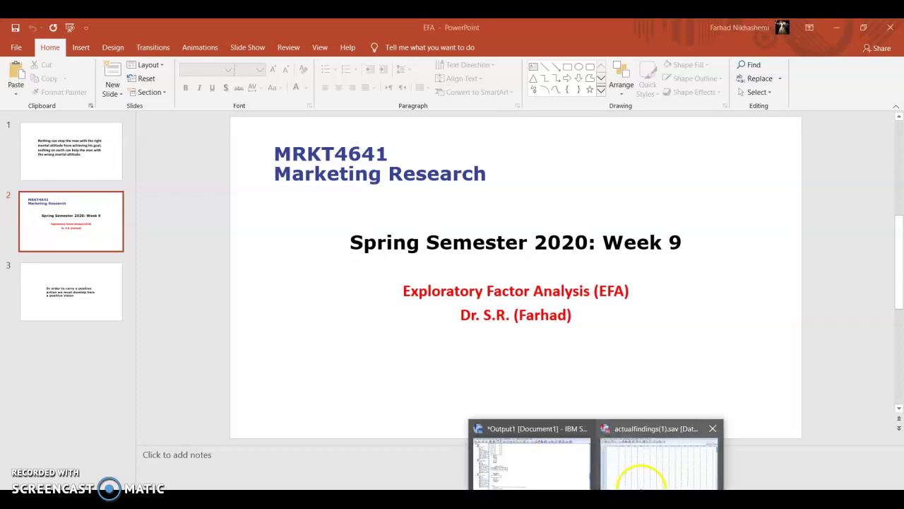
left_click(649, 468)
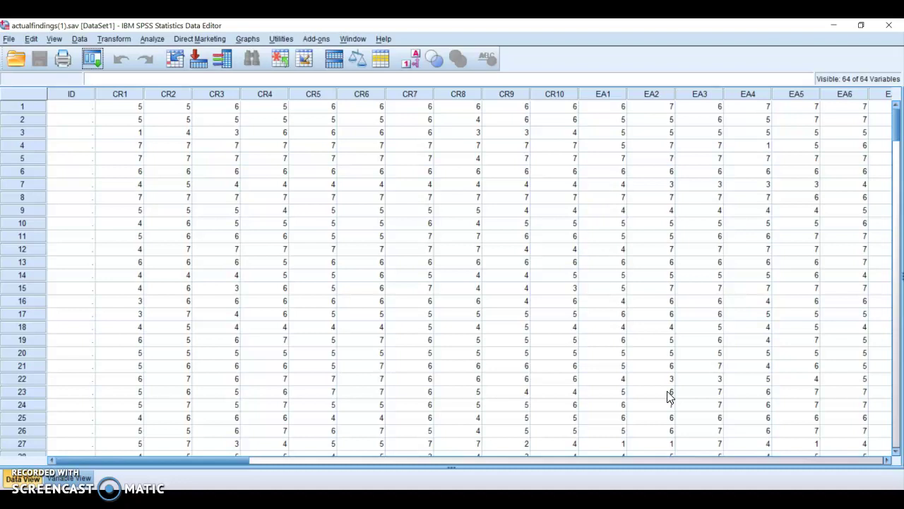
Open a reset Factor Analysis dialog and add CR1 through CR10 as the analysed variables.
left_click(147, 40)
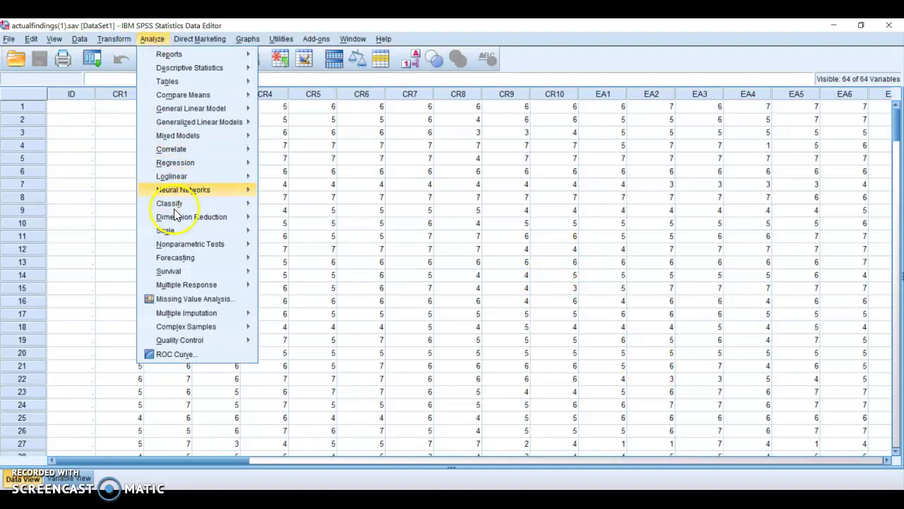
mouse_move(198, 224)
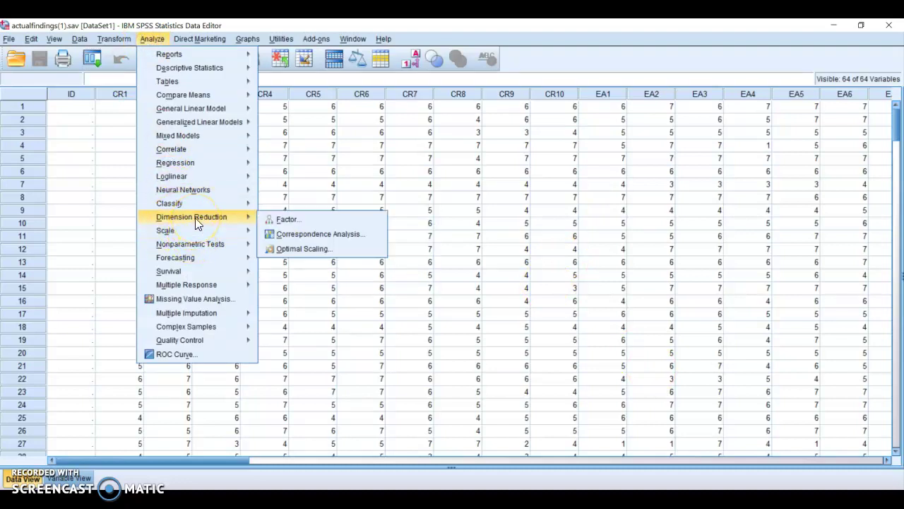
left_click(288, 219)
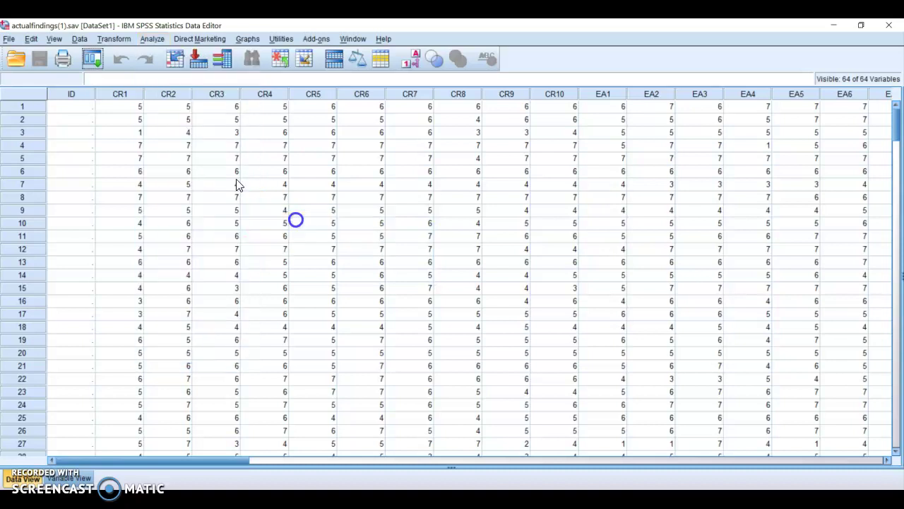
left_click(445, 336)
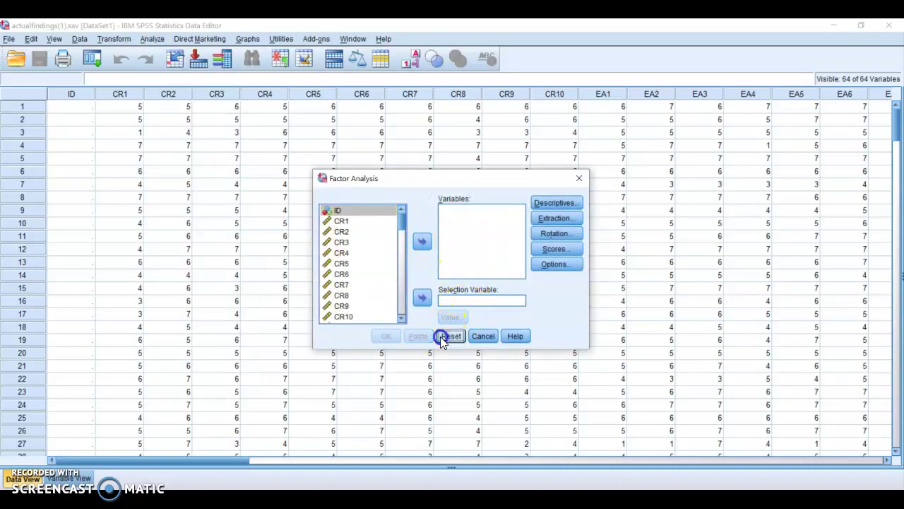
left_click(344, 221)
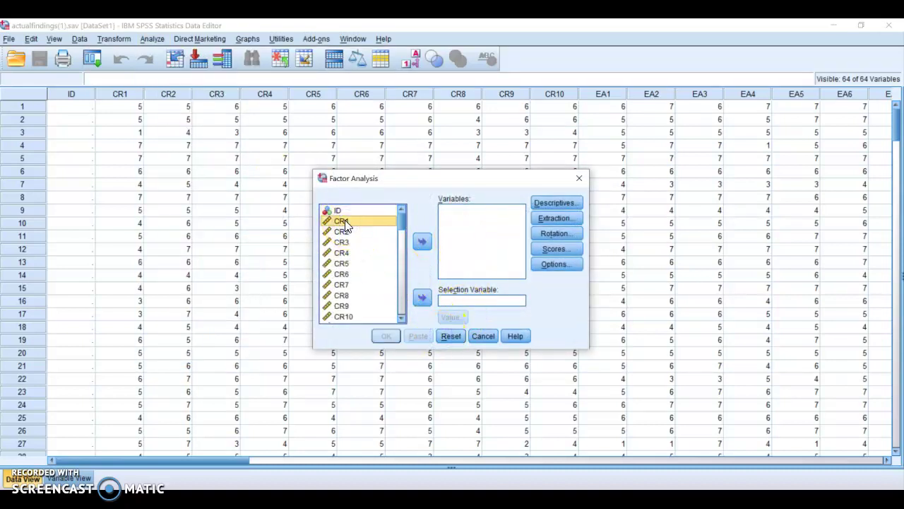
key("shift+Down")
key("shift+Down")
key("shift+Down")
key("shift+Down")
key("shift+Down")
key("shift+Down")
key("shift+Down")
key("shift+Down")
key("shift+Down")
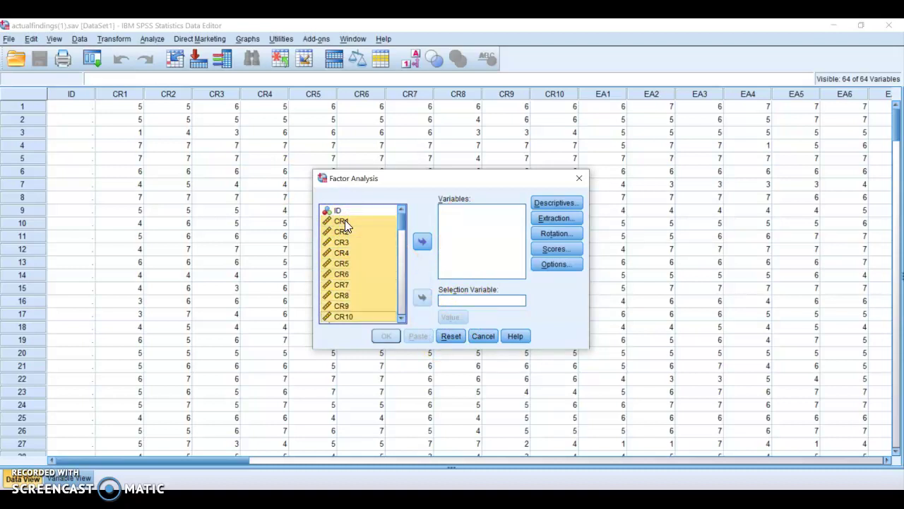
left_click(424, 247)
left_click(472, 255)
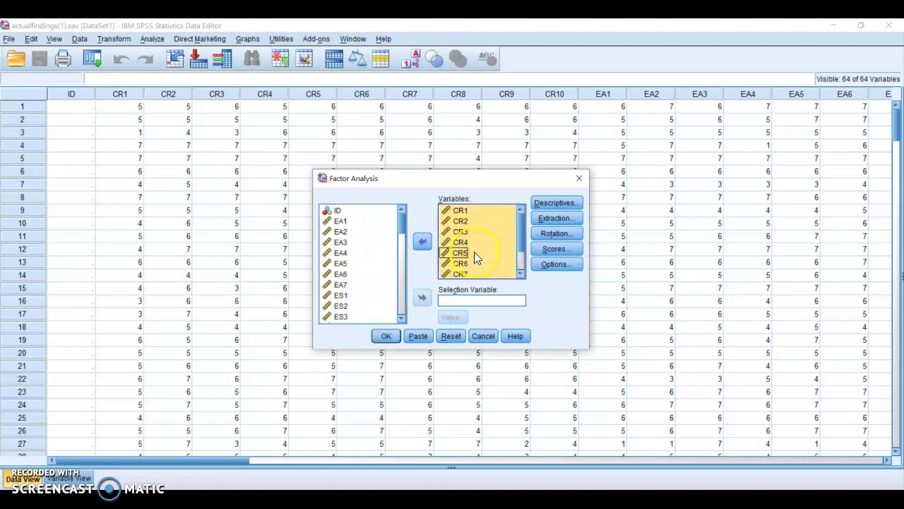
Request the KMO and Bartlett's test of sphericity in Descriptives.
left_click(558, 203)
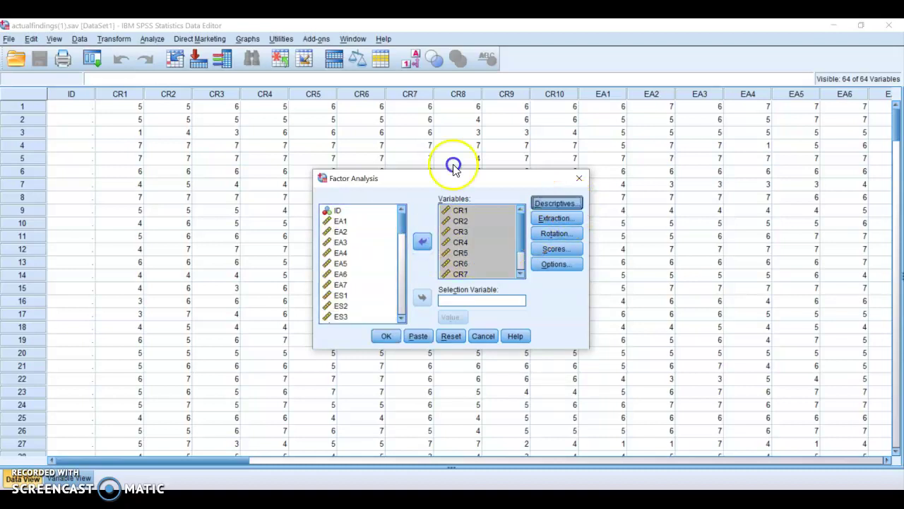
left_click(394, 305)
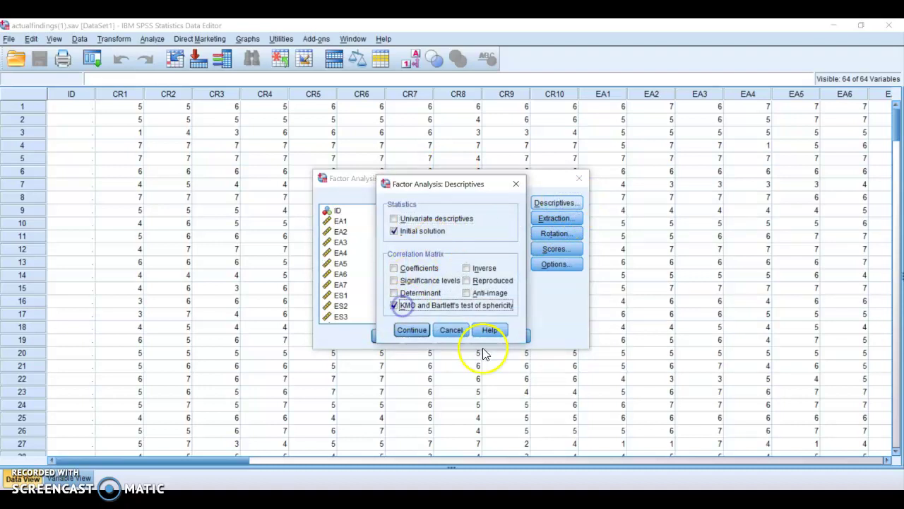
left_click(414, 332)
Set the extraction method to Maximum likelihood.
left_click(571, 219)
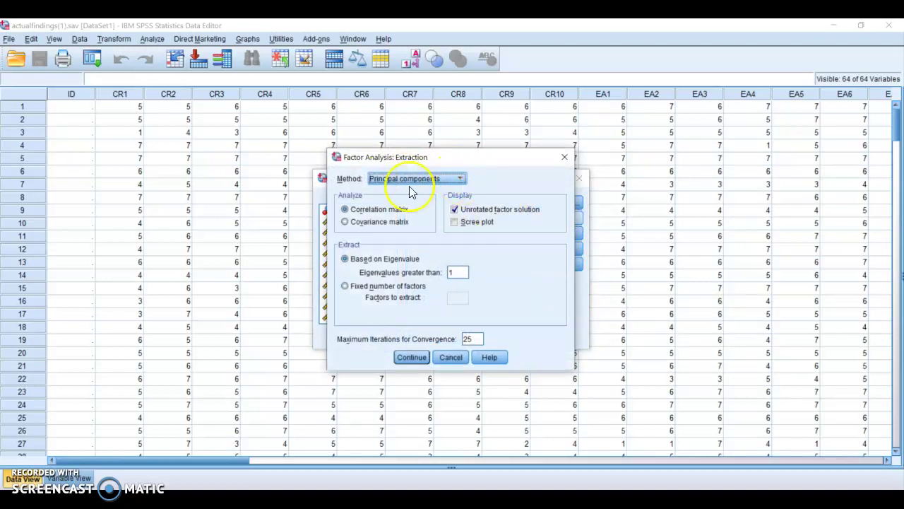
left_click(460, 181)
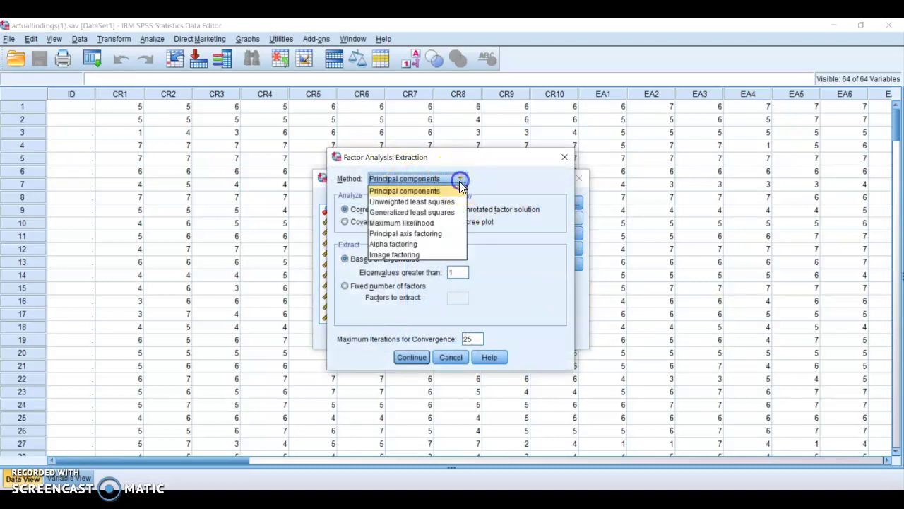
left_click(393, 219)
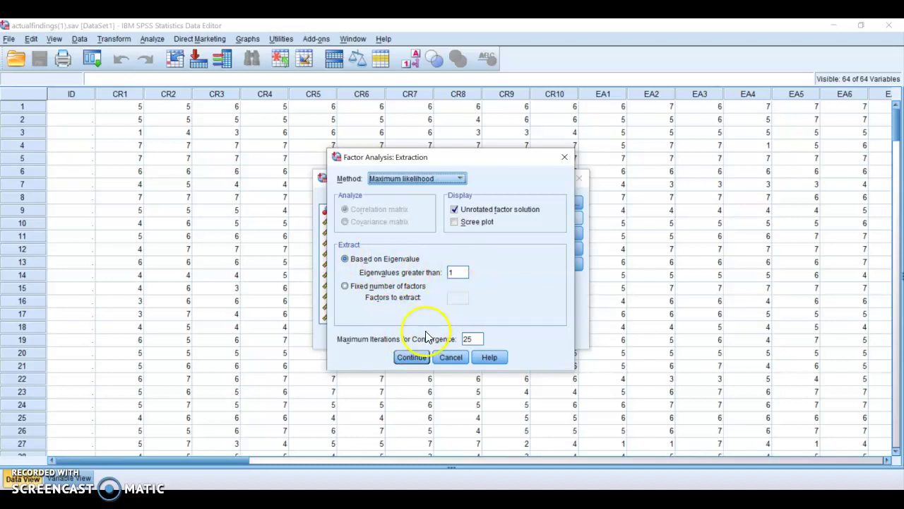
left_click(411, 356)
Set the factor rotation method to Varimax.
left_click(556, 234)
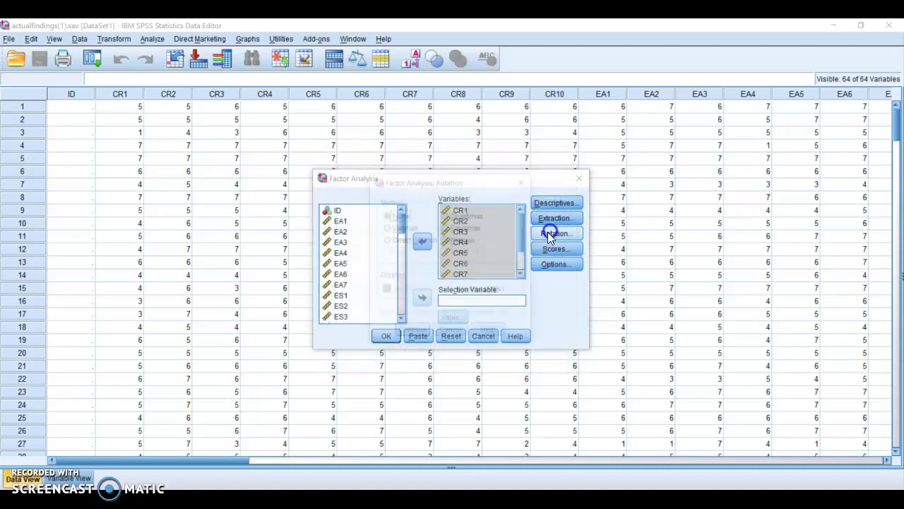
left_click(405, 229)
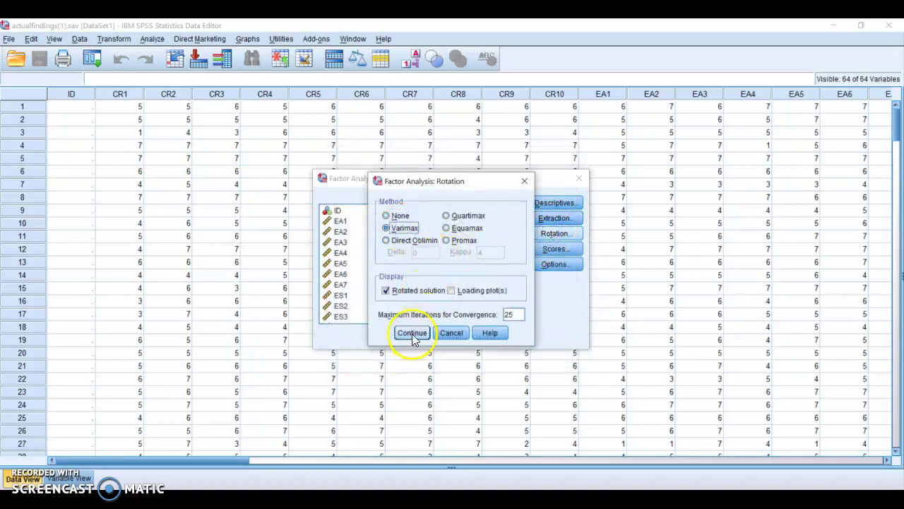
left_click(412, 332)
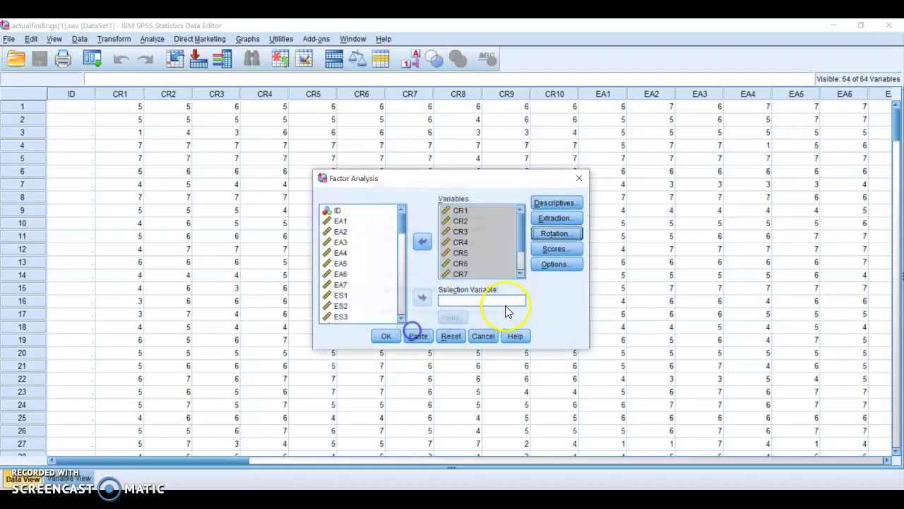
Suppress coefficients with absolute value below 40 and run the factor analysis.
left_click(545, 265)
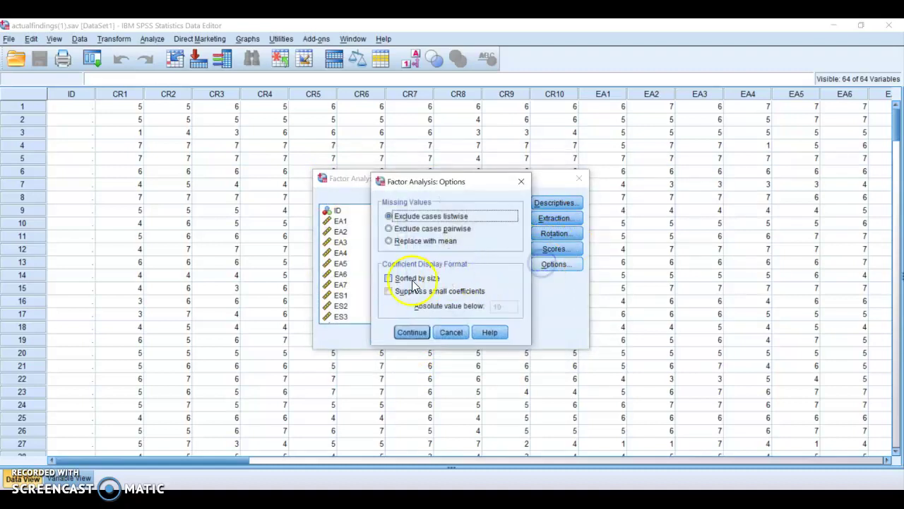
left_click(389, 292)
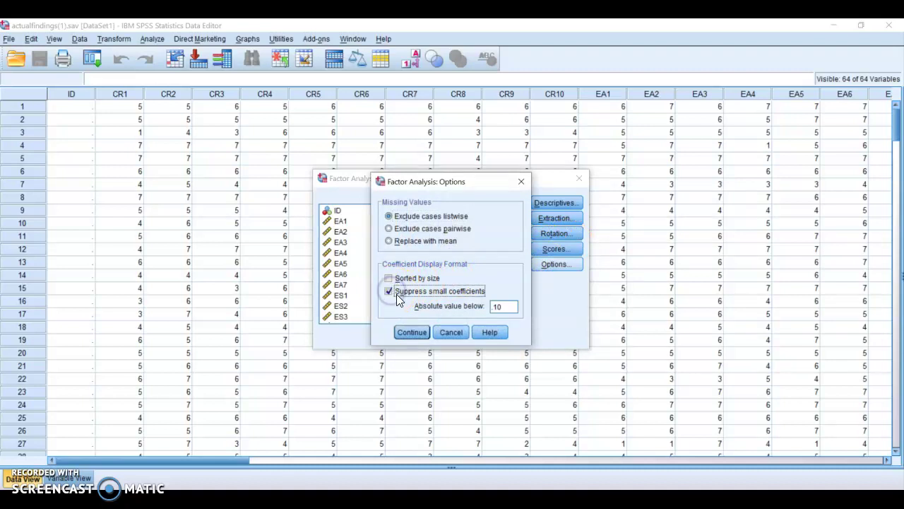
double_click(501, 306)
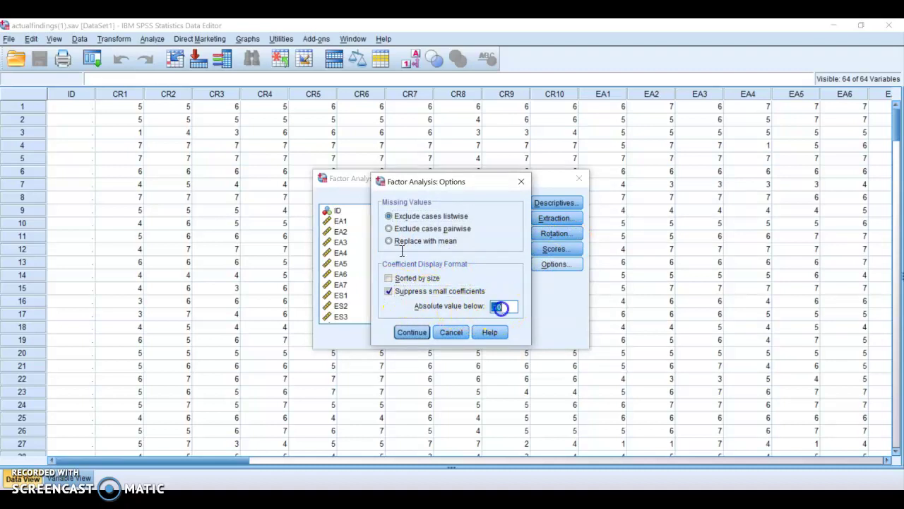
key("BackSpace")
type("40")
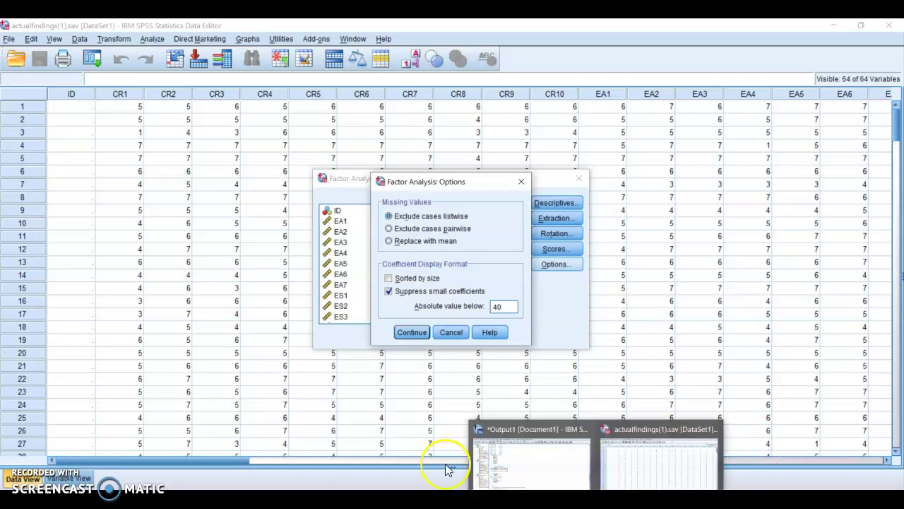
left_click(412, 333)
left_click(382, 333)
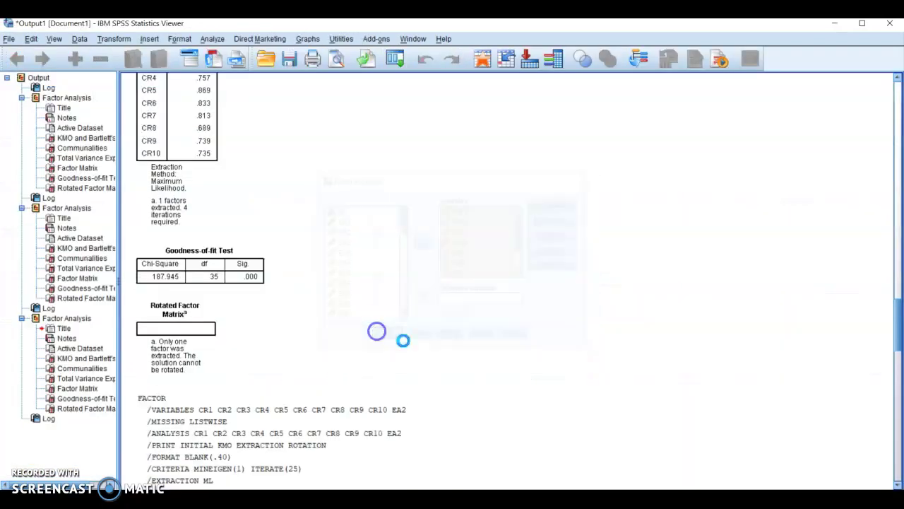
scroll(422, 328, "down", 5)
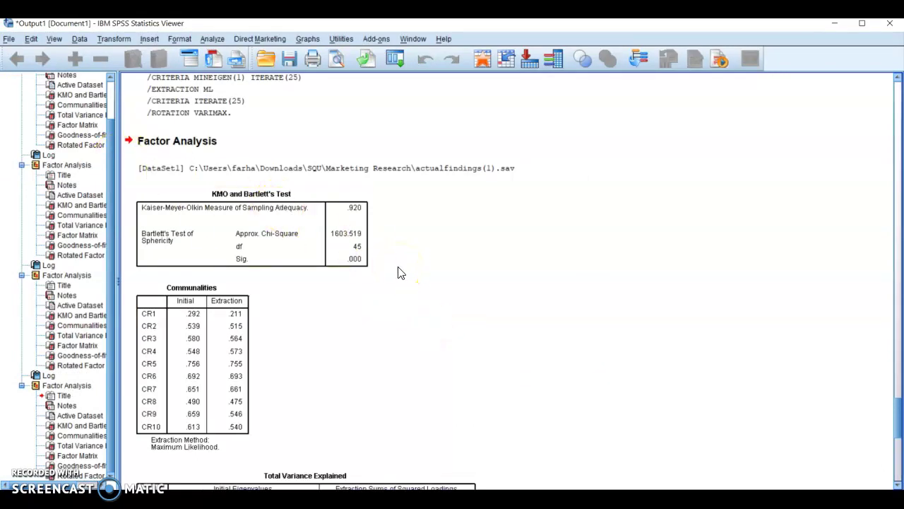
left_click(259, 227)
scroll(262, 198, "down", 2)
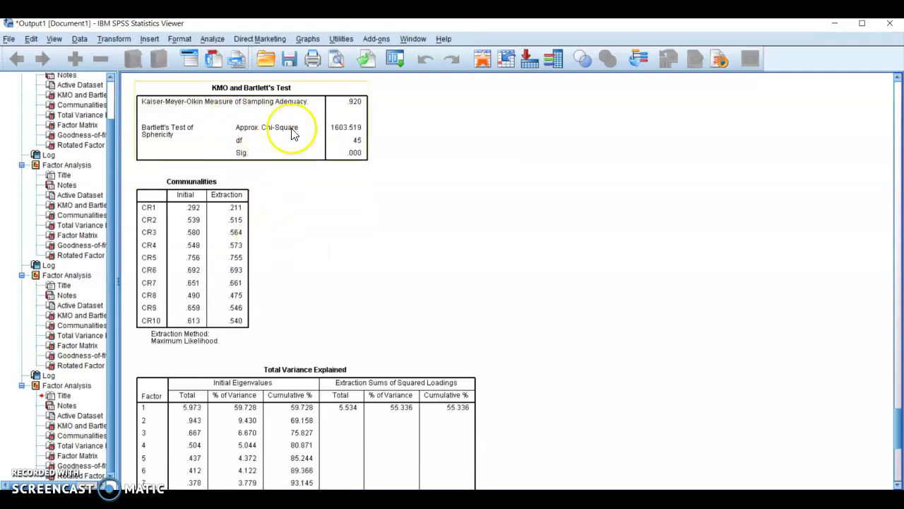
scroll(374, 394, "down", 4)
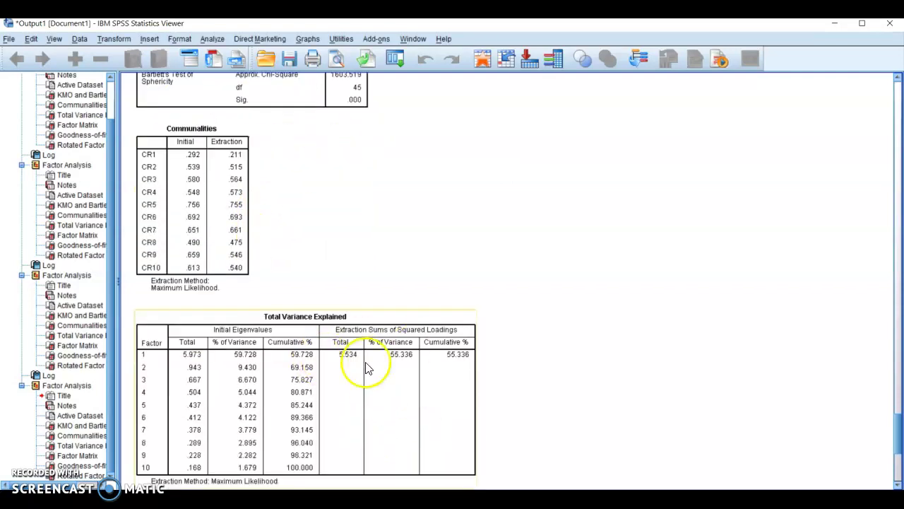
scroll(353, 368, "down", 2)
left_click(208, 334)
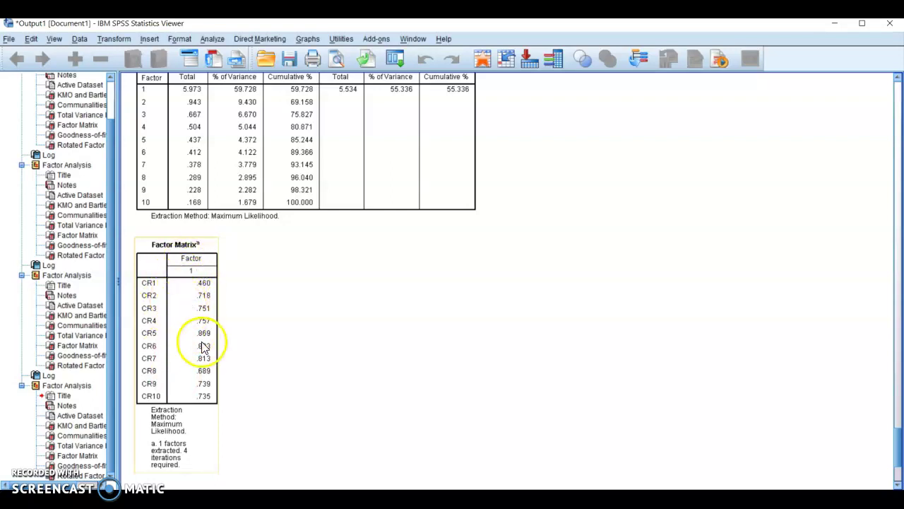
scroll(226, 364, "up", 6)
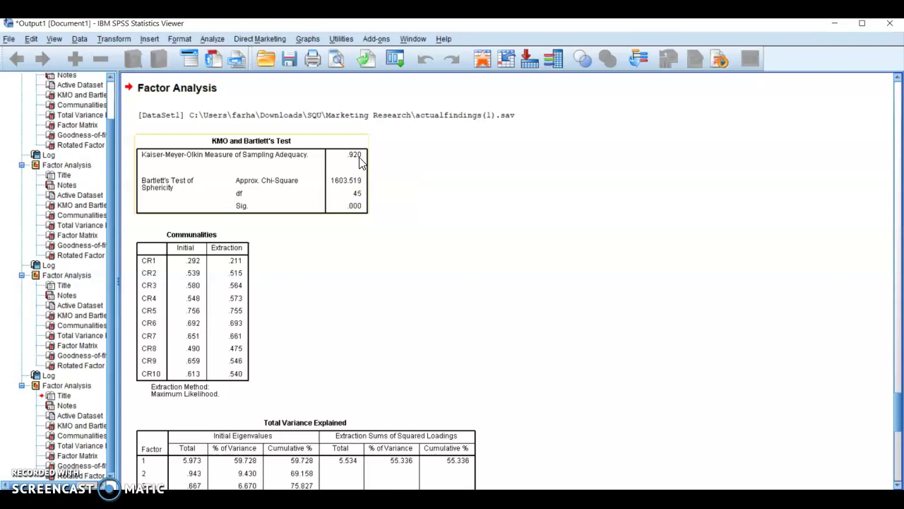
left_click(346, 161)
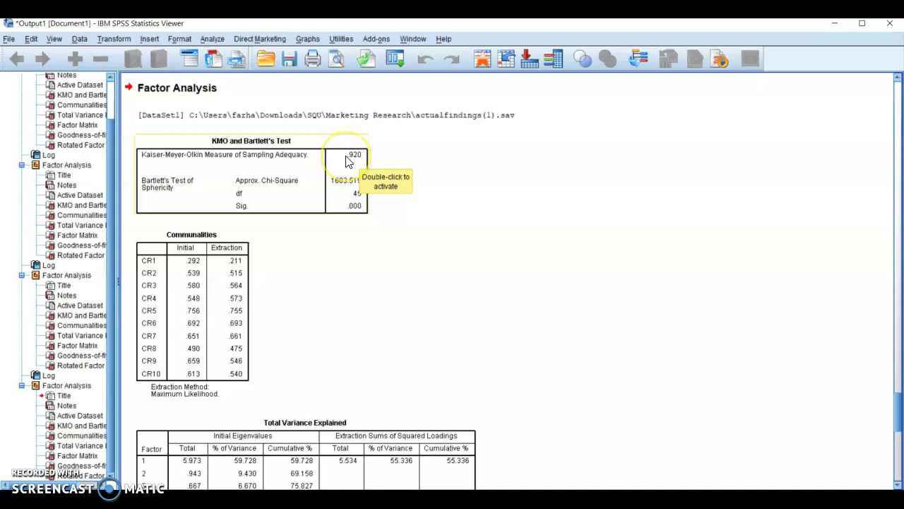
left_click(346, 162)
left_click(366, 168)
left_click(358, 168)
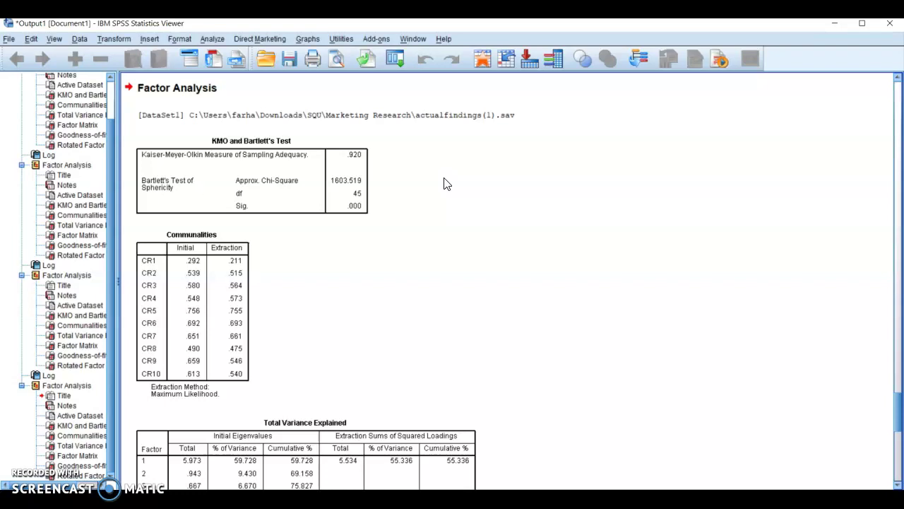
left_click(380, 268)
scroll(380, 269, "down", 6)
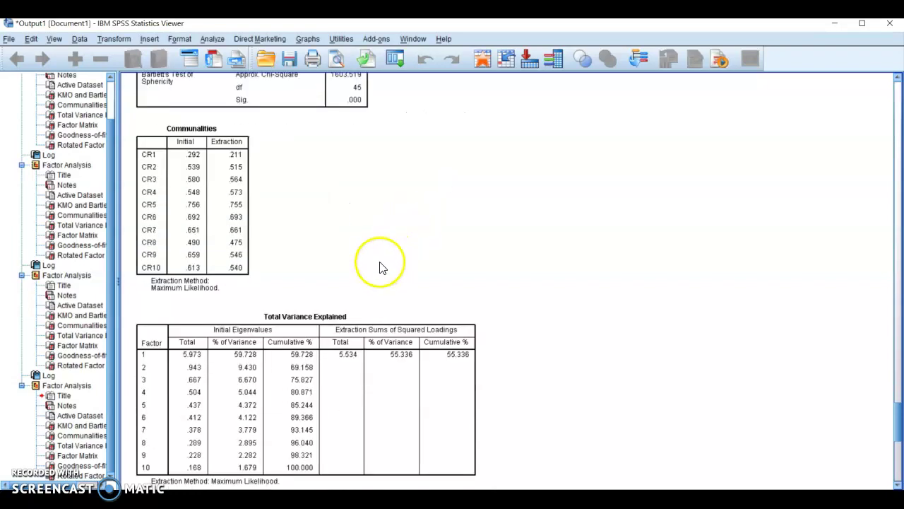
scroll(378, 271, "up", 5)
scroll(279, 177, "down", 1)
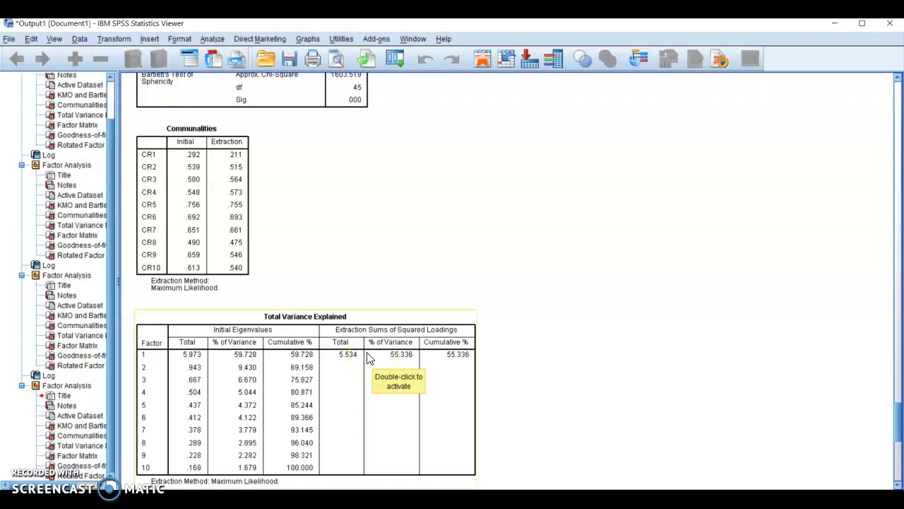
scroll(367, 358, "down", 8)
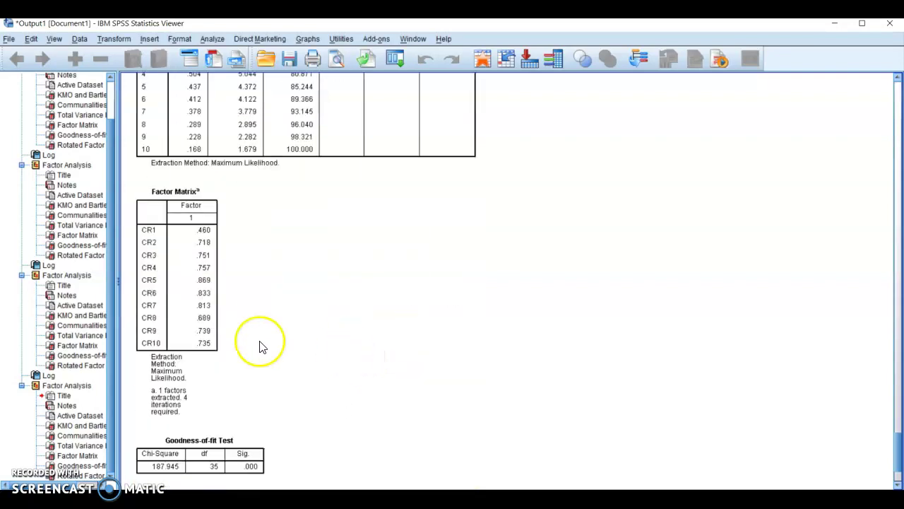